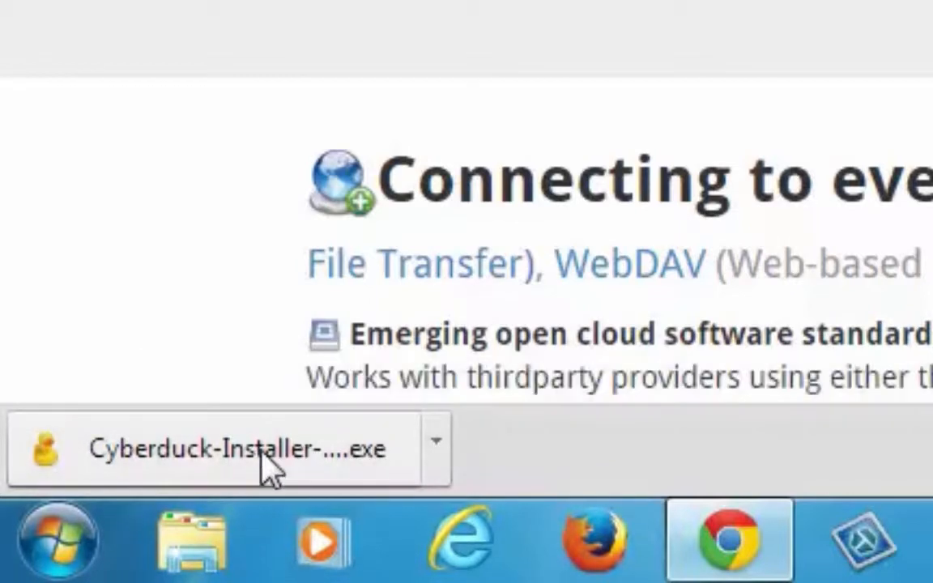
Run the installer and install Cyberduck 4.6.3 into C:\Program Files\Cyberduck, skipping Bonjour.
click(196, 453)
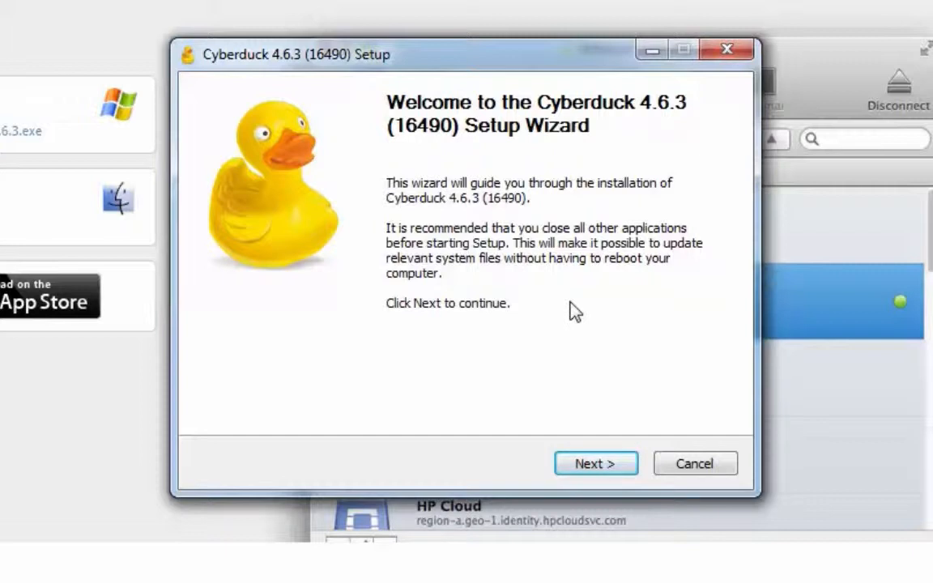
click(603, 465)
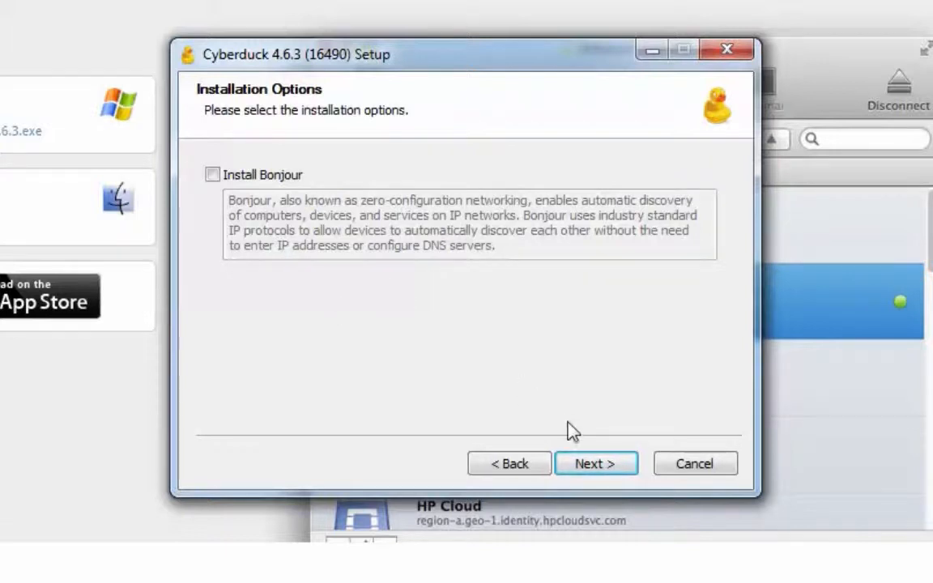
click(600, 468)
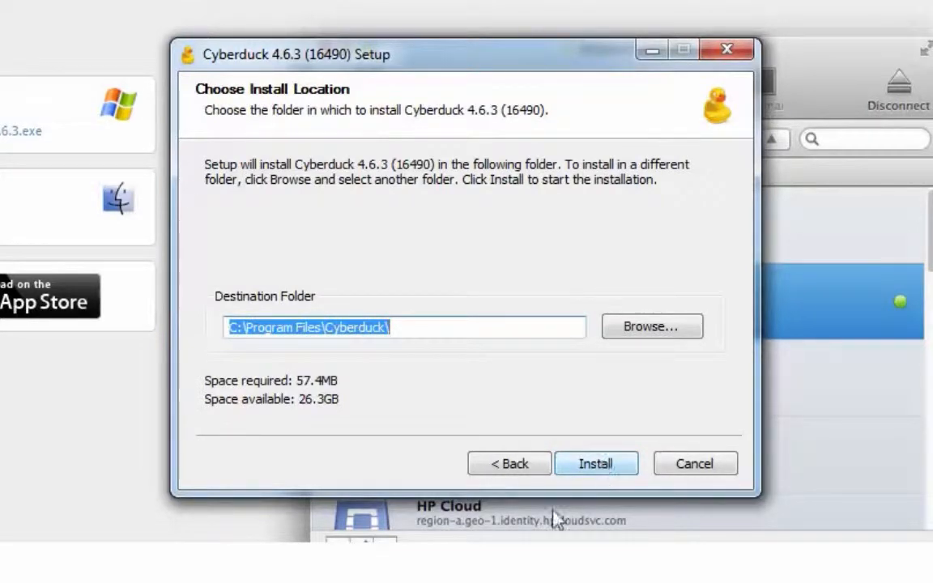
click(586, 470)
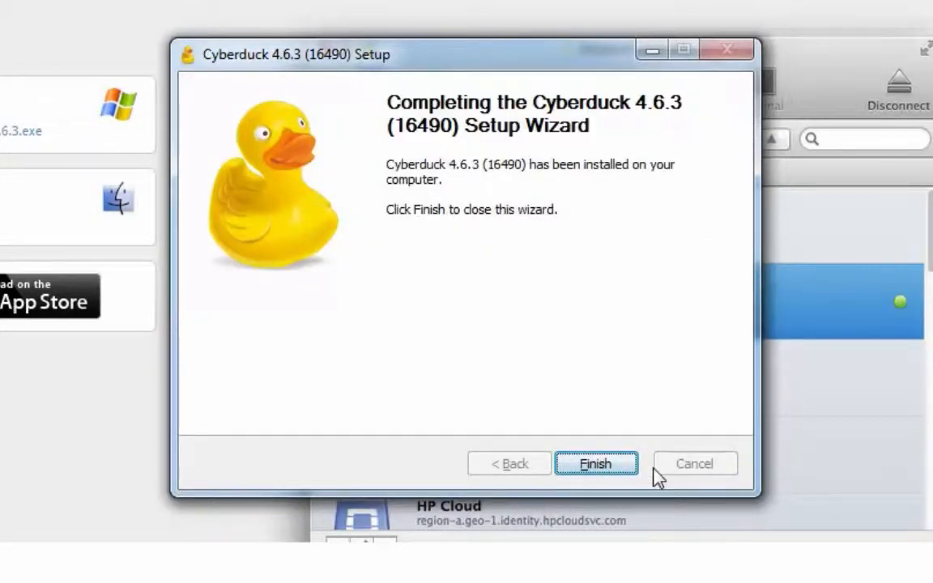
click(607, 468)
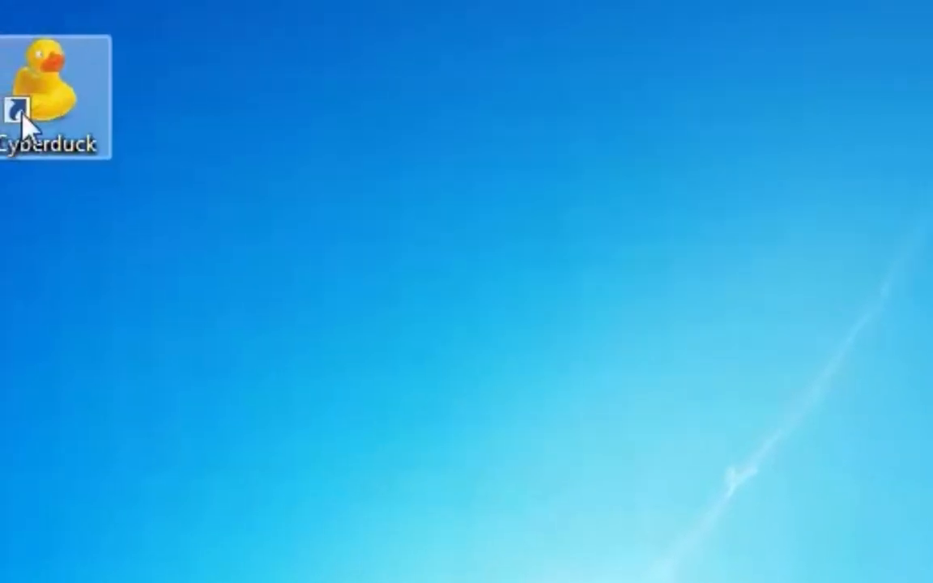
Pin Cyberduck to the taskbar from its desktop icon, then delete the desktop shortcut.
right_click(63, 96)
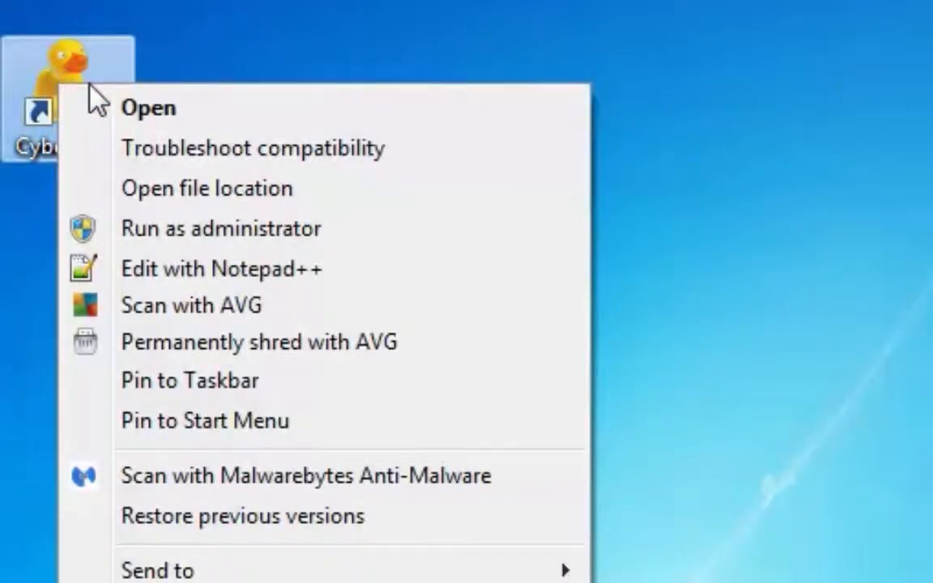
click(164, 390)
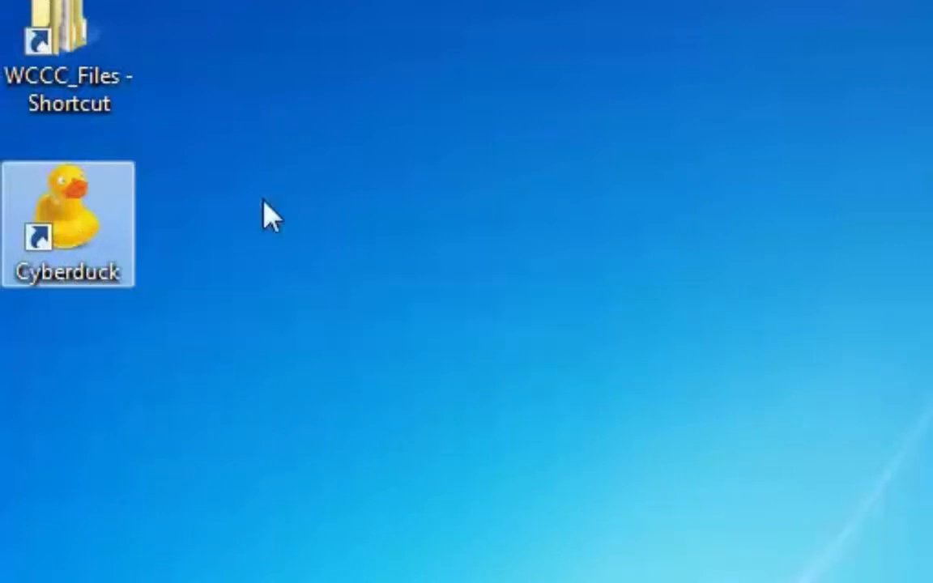
key(Delete)
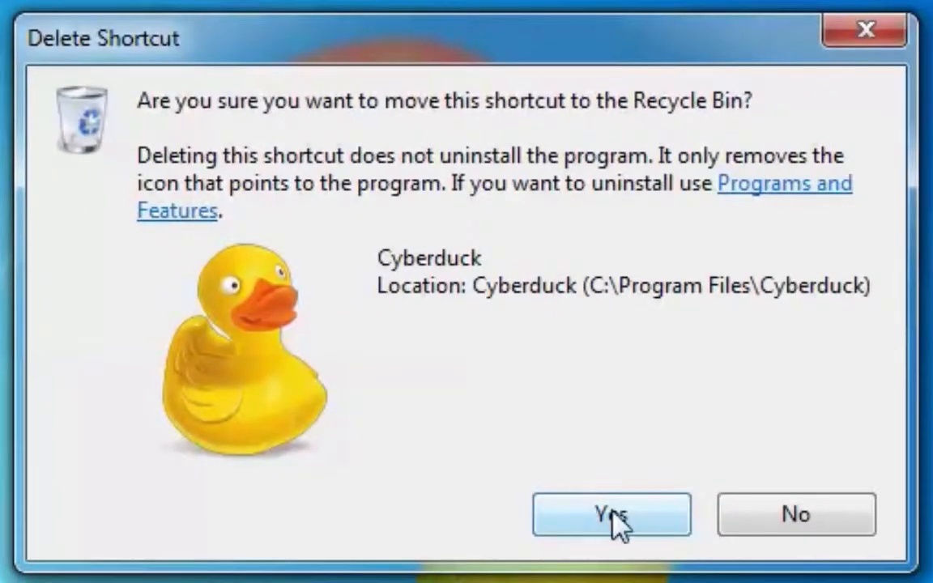
click(616, 518)
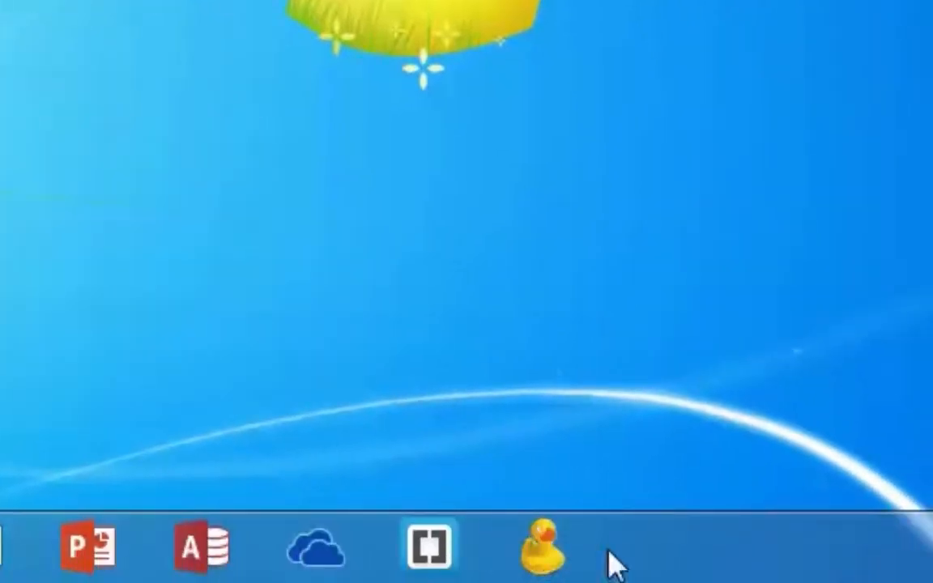
Launch Cyberduck from the taskbar and select the empty ftp:// bookmark atop the 13 bookmarks.
click(537, 554)
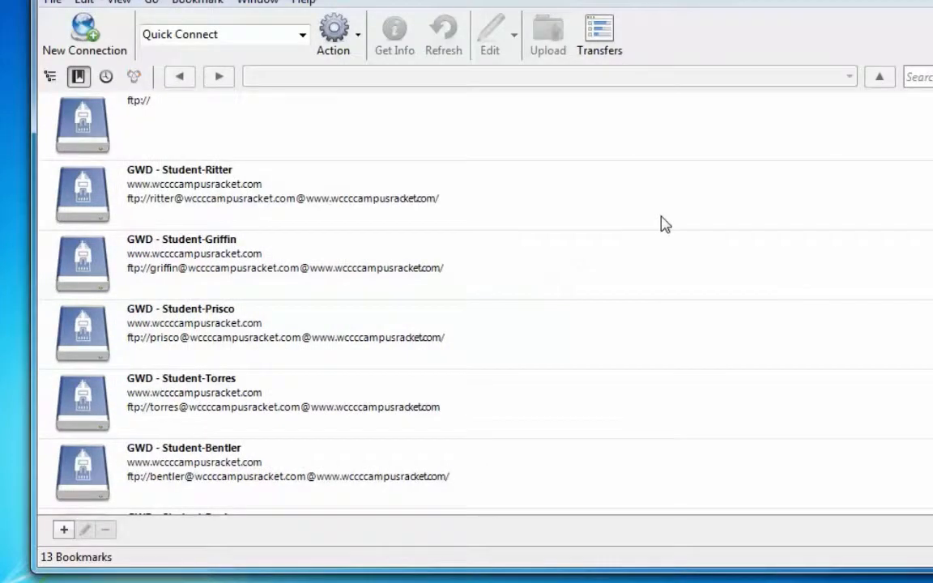
click(187, 132)
scroll(306, 239, down, 6)
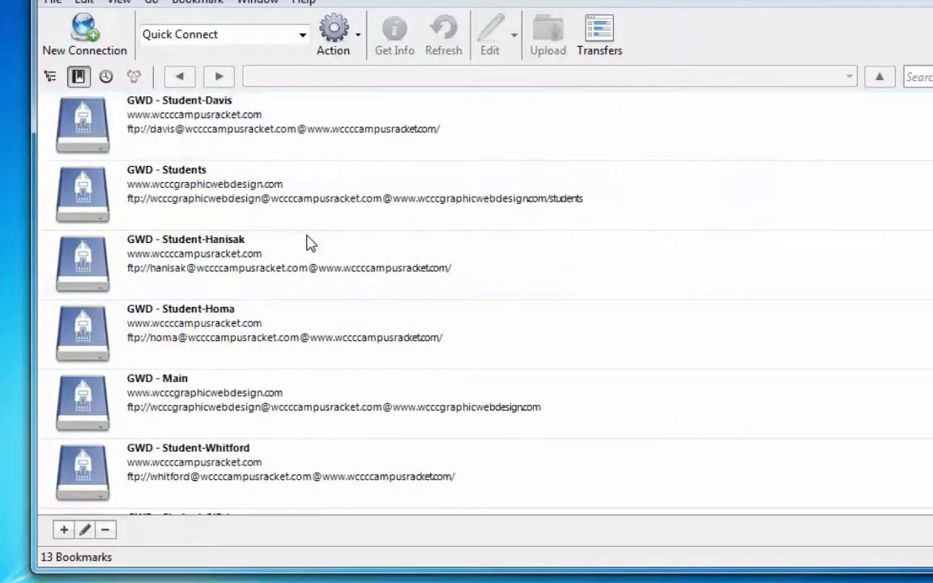
scroll(308, 242, up, 6)
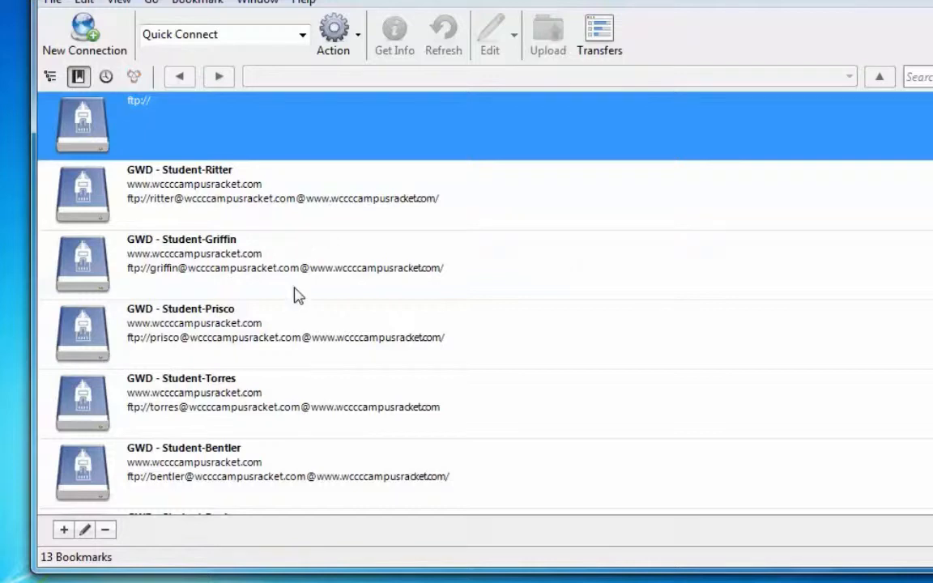
Delete the first four selected bookmarks.
shift+click(247, 333)
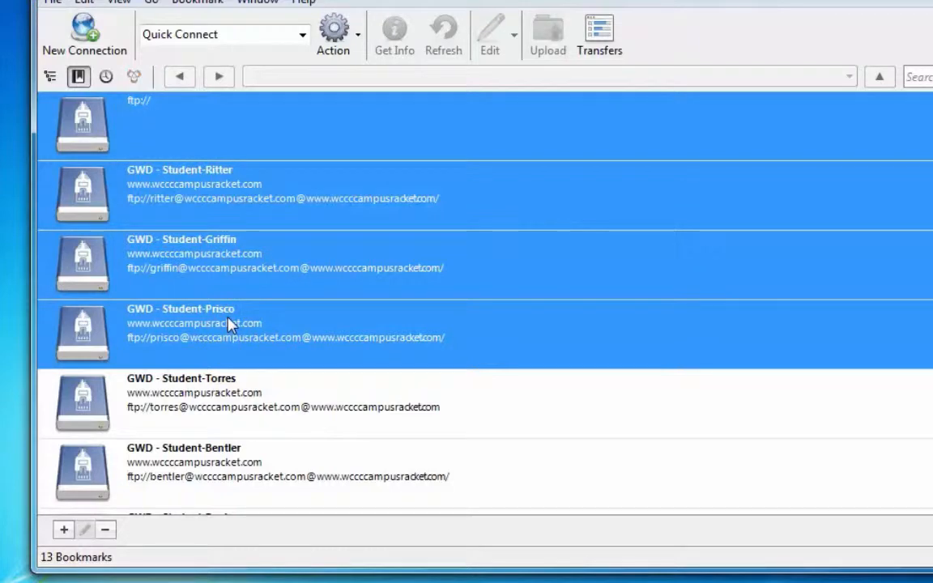
right_click(247, 319)
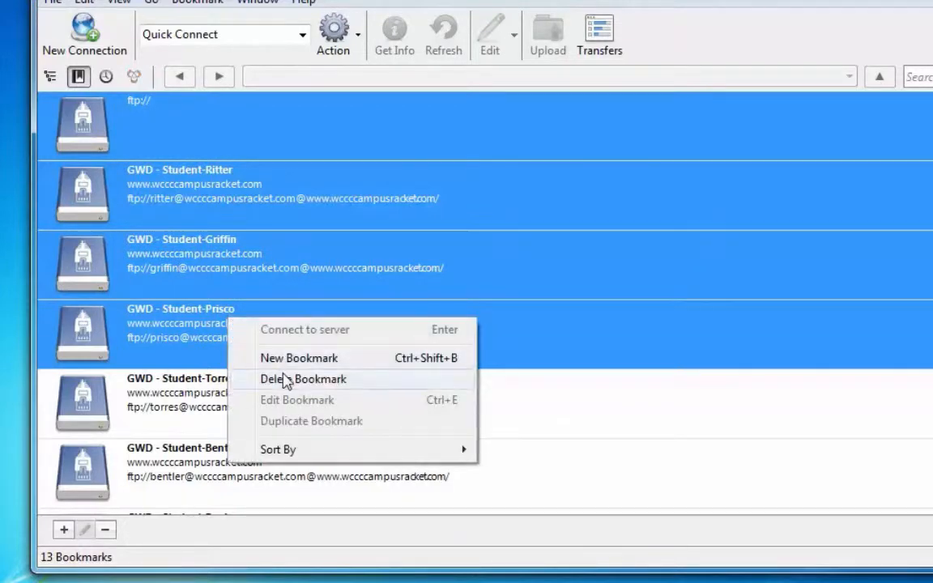
click(283, 380)
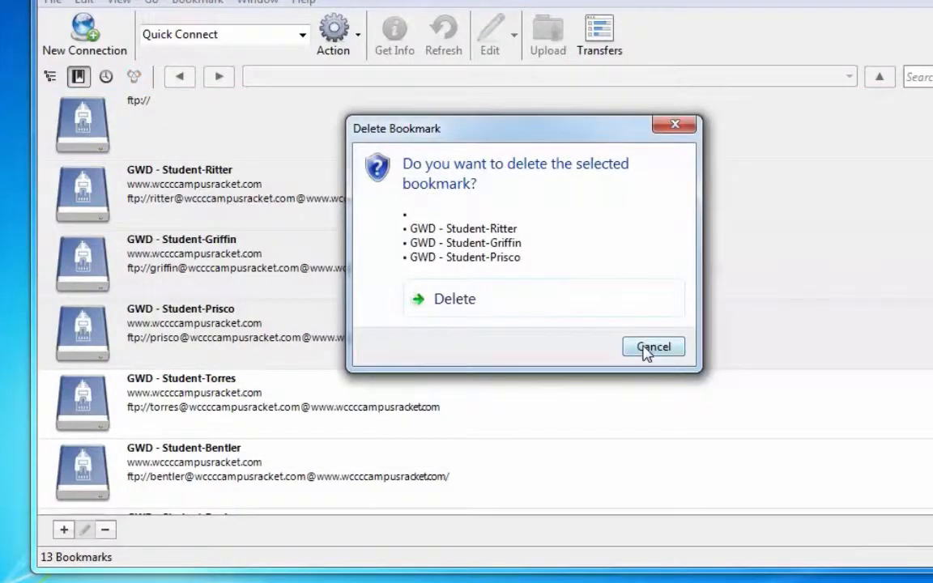
click(456, 301)
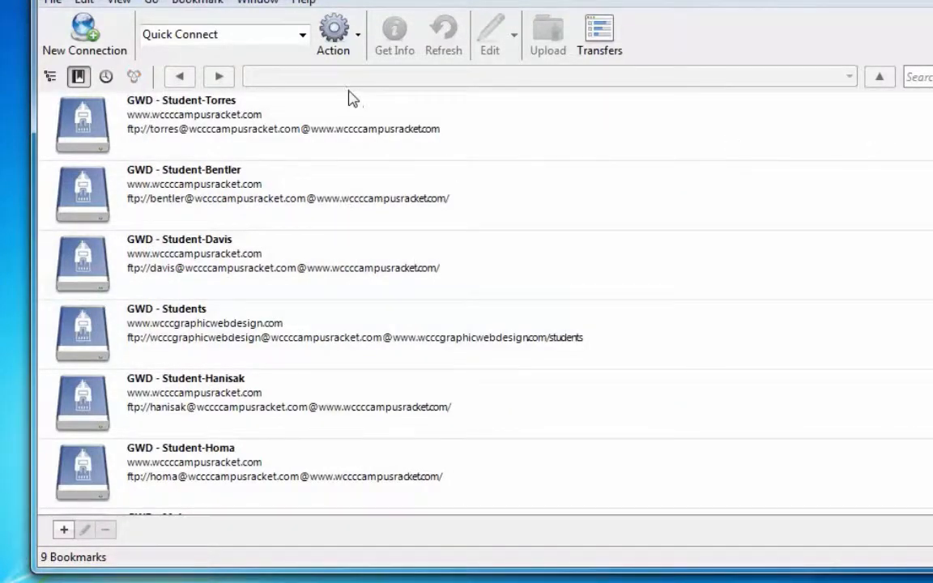
Select all nine remaining bookmarks and delete them, leaving 0 bookmarks.
click(336, 112)
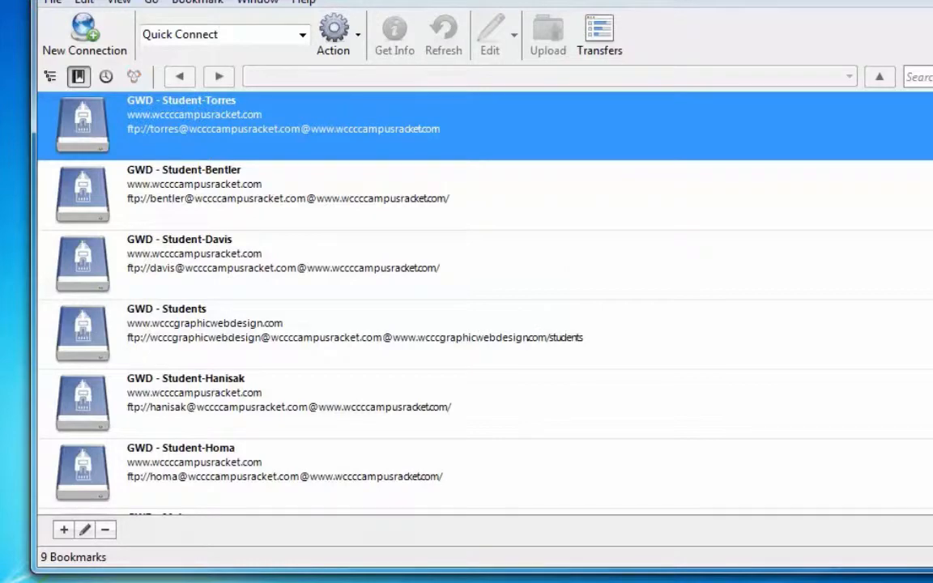
scroll(383, 440, down, 2)
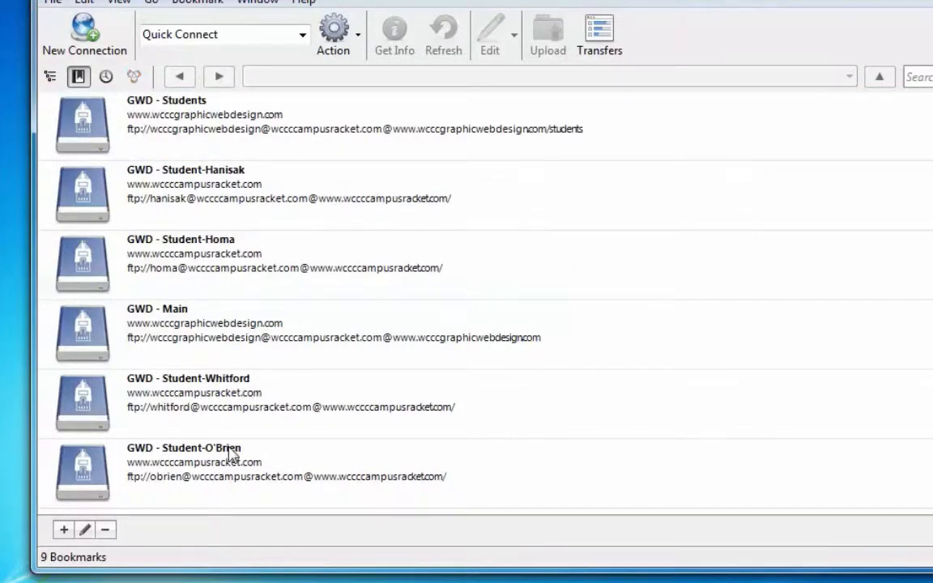
key(ctrl+a)
right_click(315, 203)
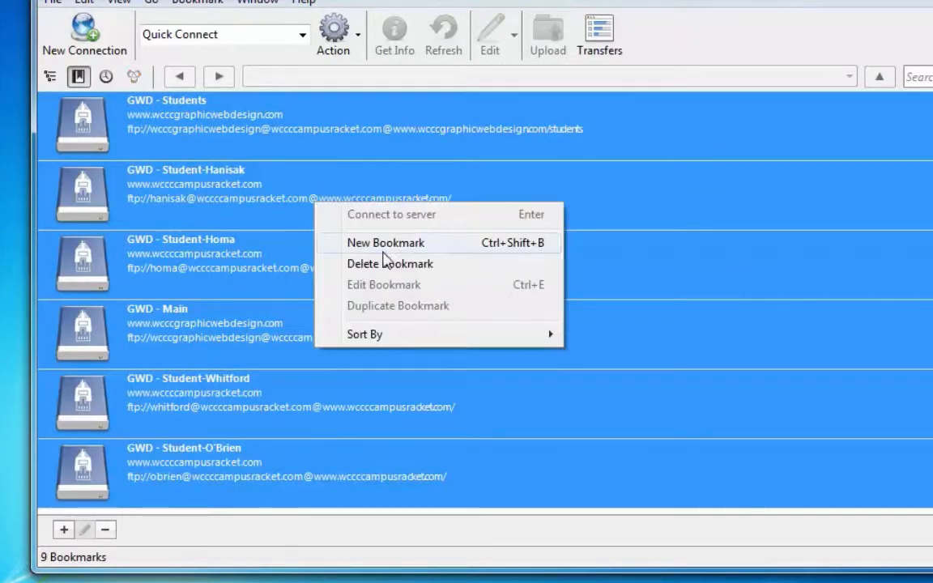
click(386, 266)
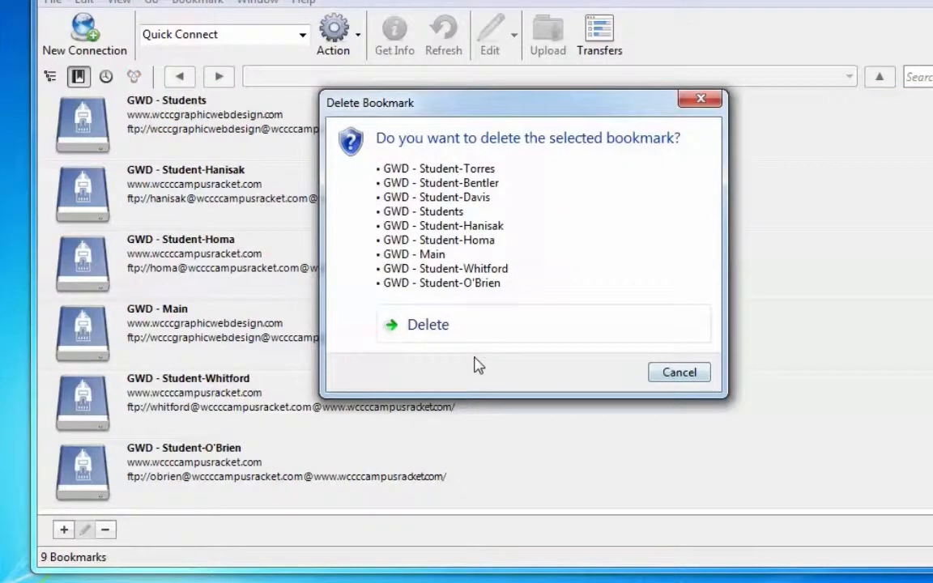
click(442, 323)
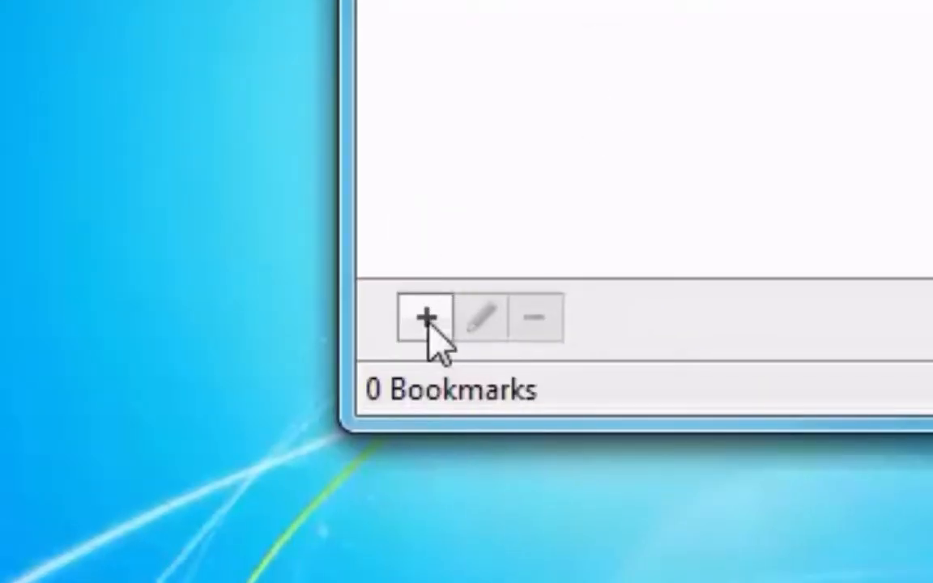
Add a new FTP bookmark on port 21 nicknamed 'CSC230 - Sample'.
click(427, 322)
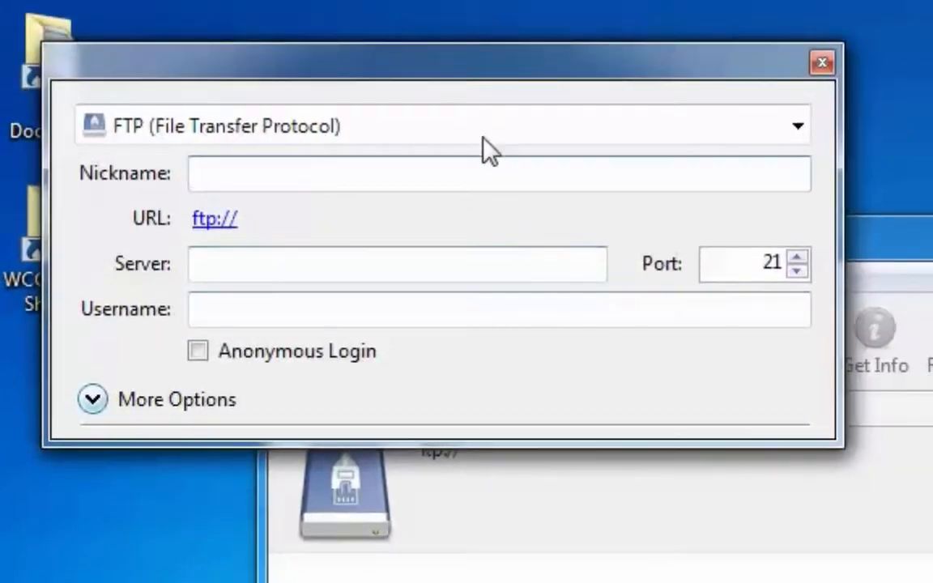
drag(369, 68, 868, 556)
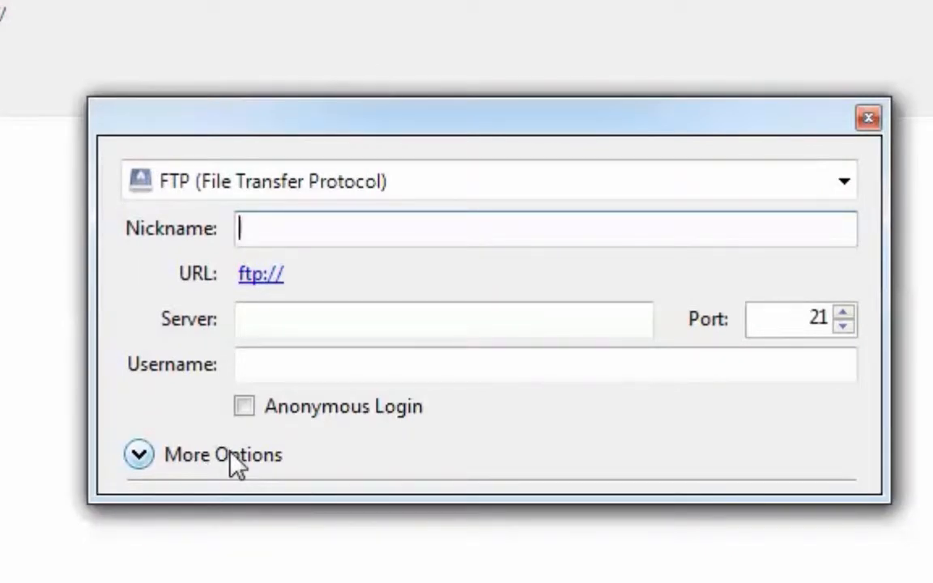
text(CSC)
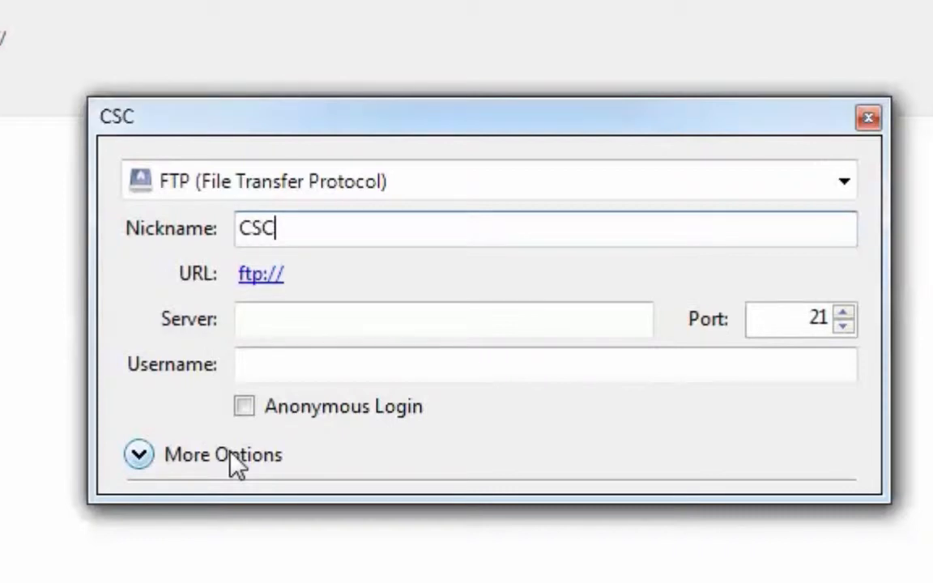
text(230 )
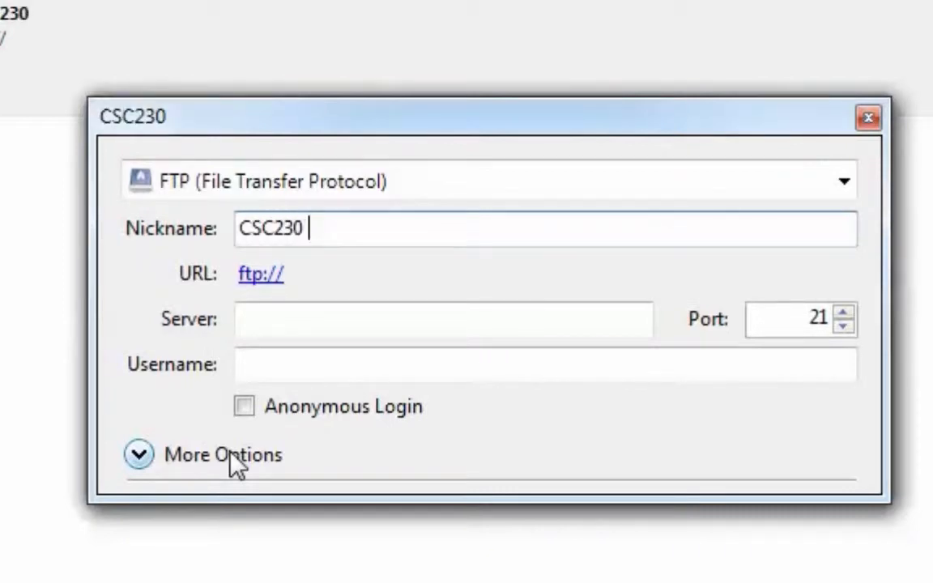
text(- Sam)
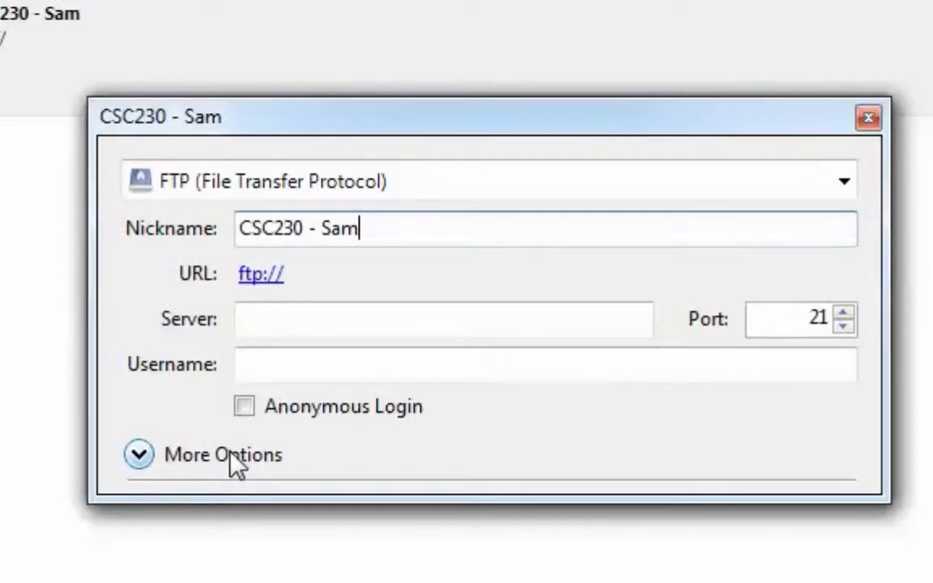
text(ple)
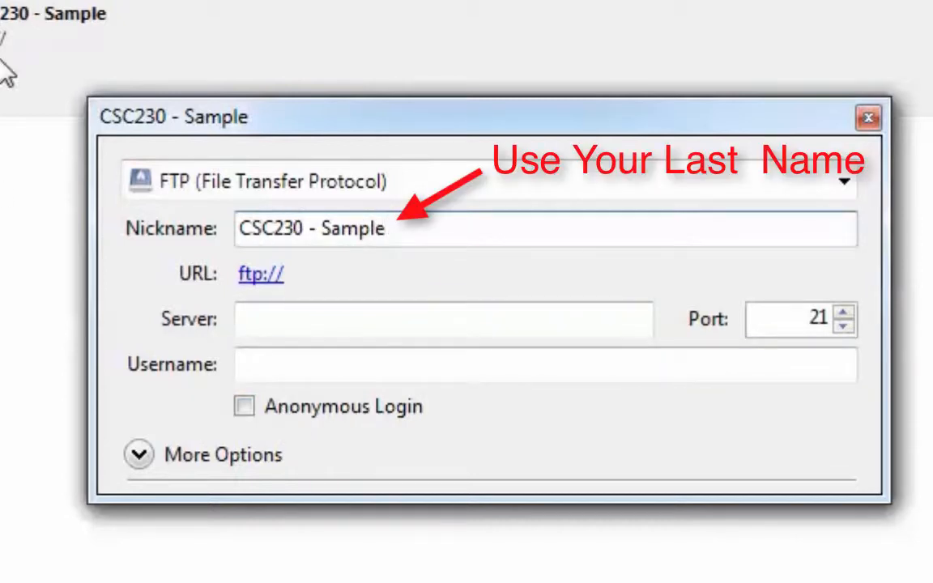
click(302, 322)
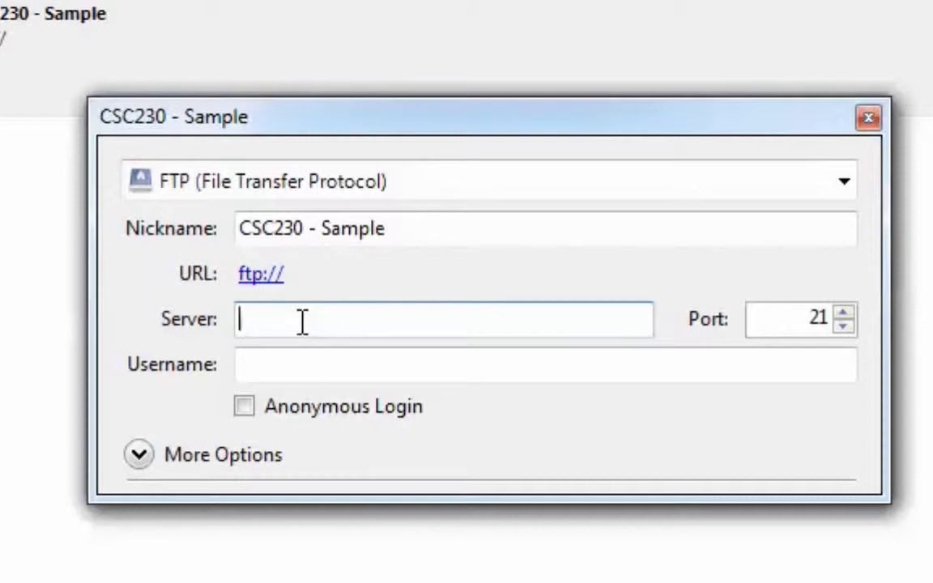
text(www)
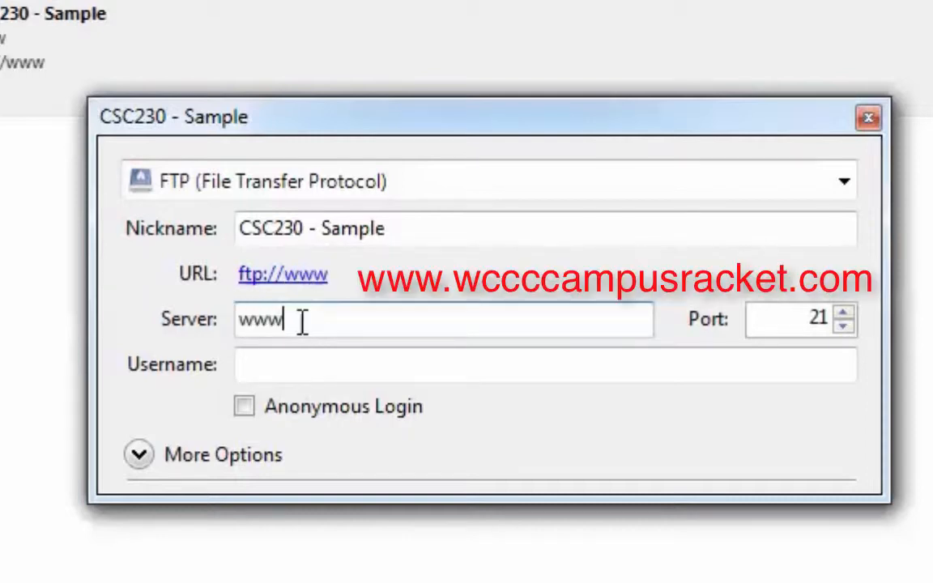
text(.w)
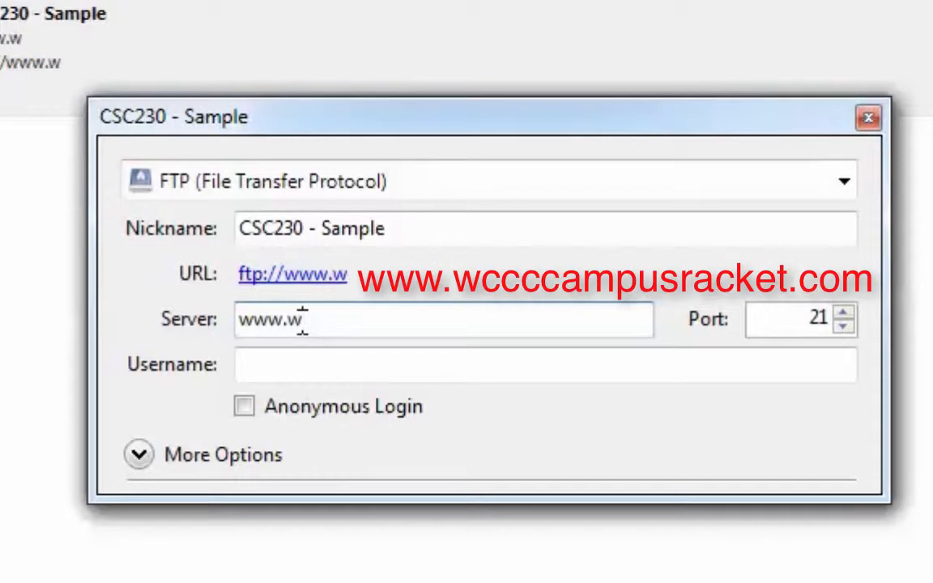
text(ccc)
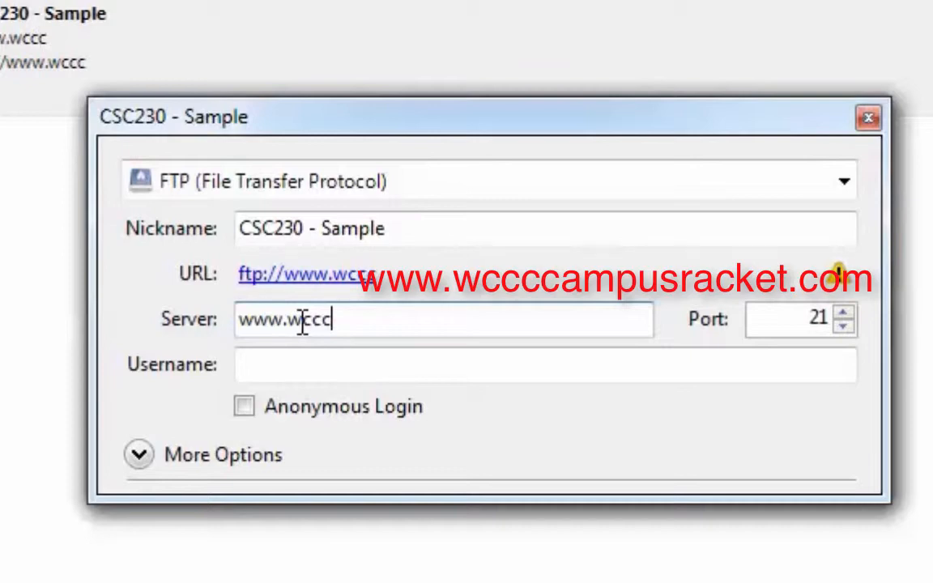
text(campus)
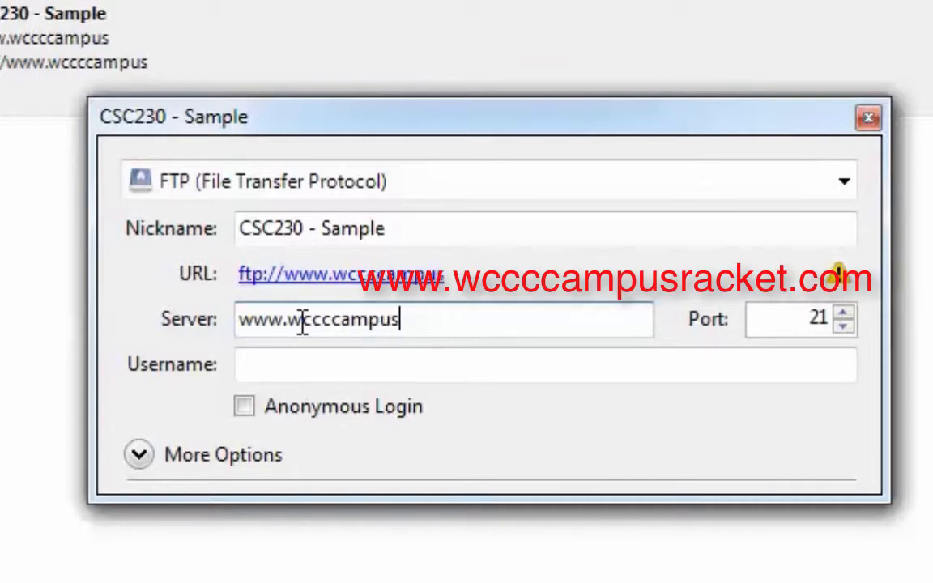
text(racket.com)
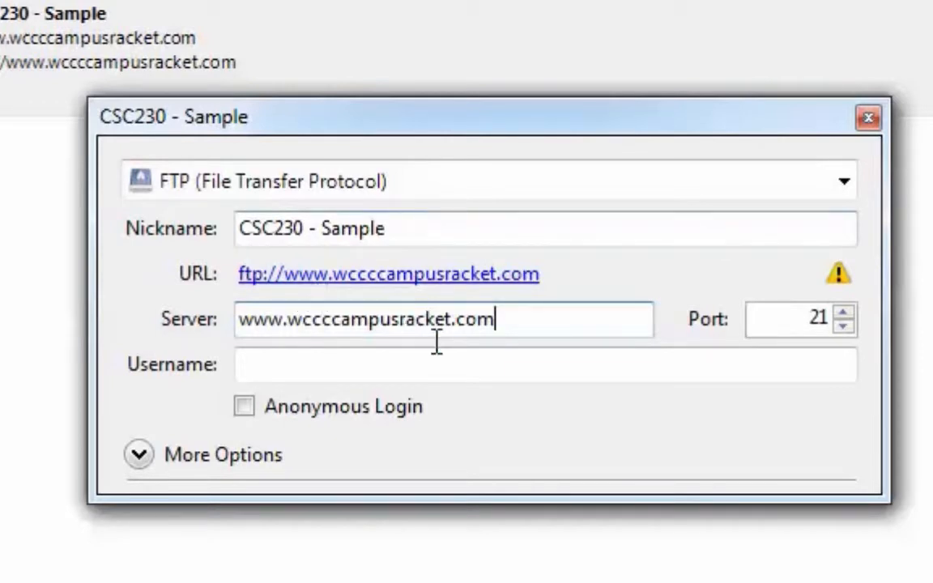
click(497, 366)
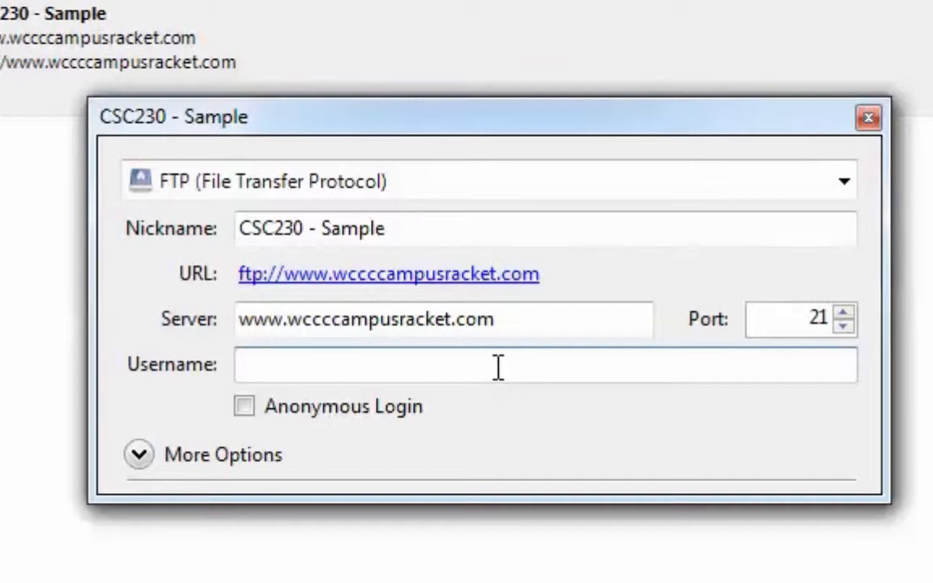
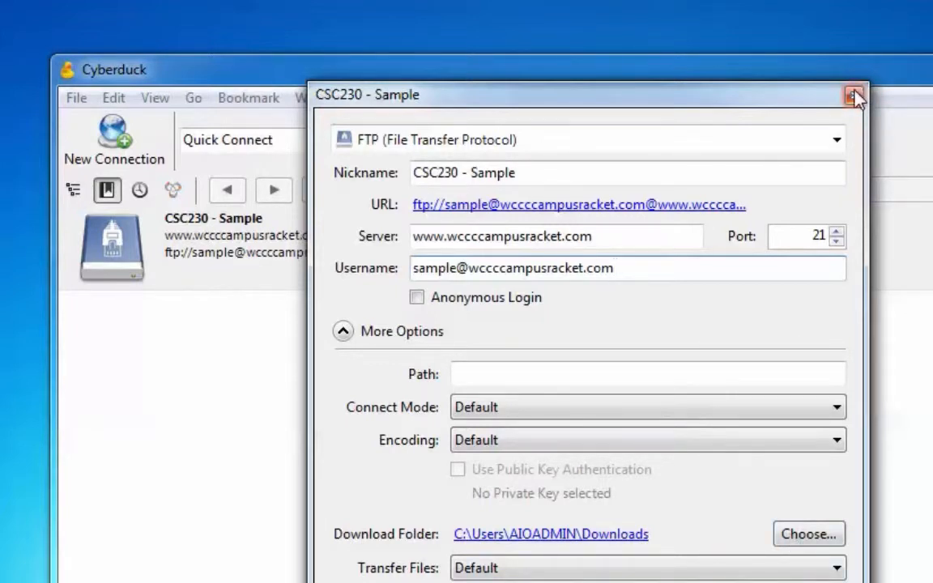
Close the bookmark settings and open CSC230 - Sample to bring up its login prompt.
click(853, 97)
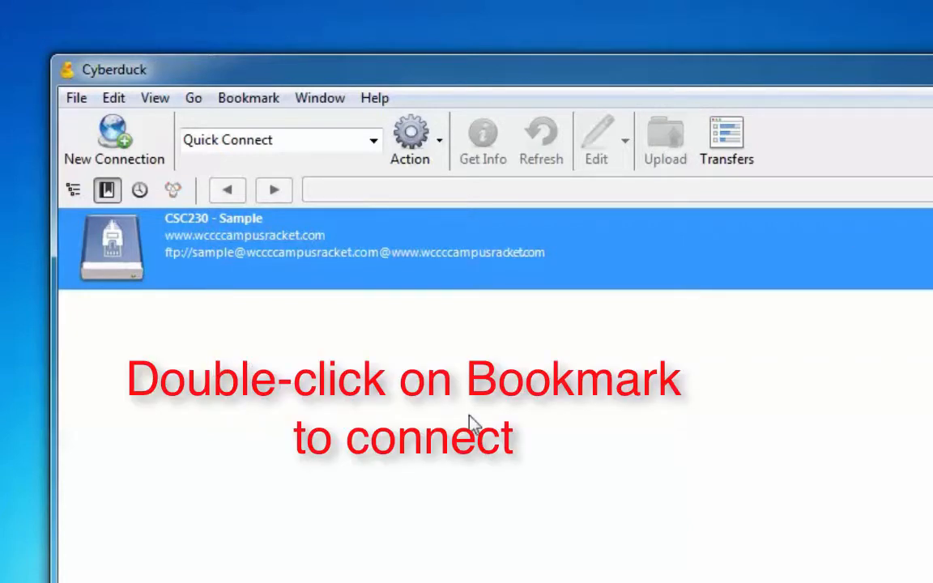
double_click(130, 247)
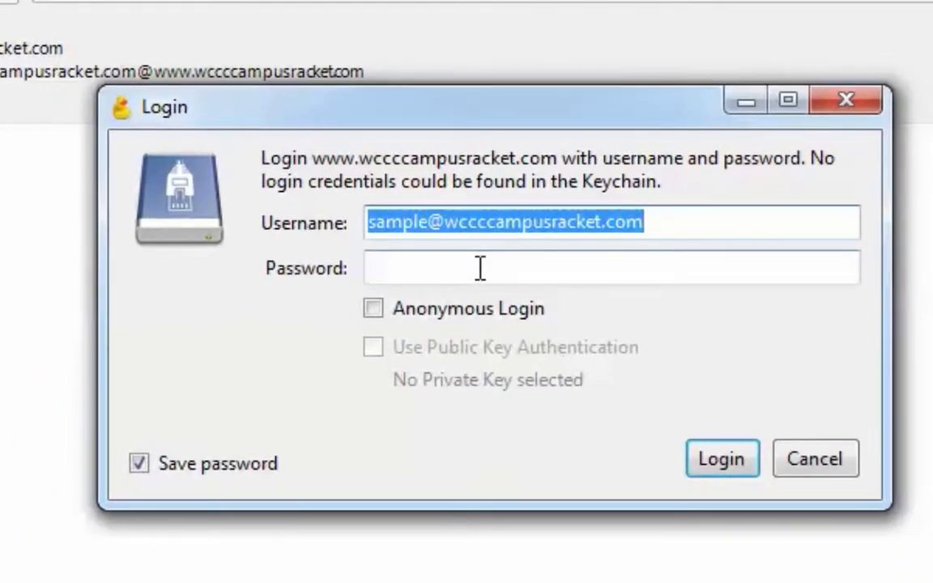
click(480, 268)
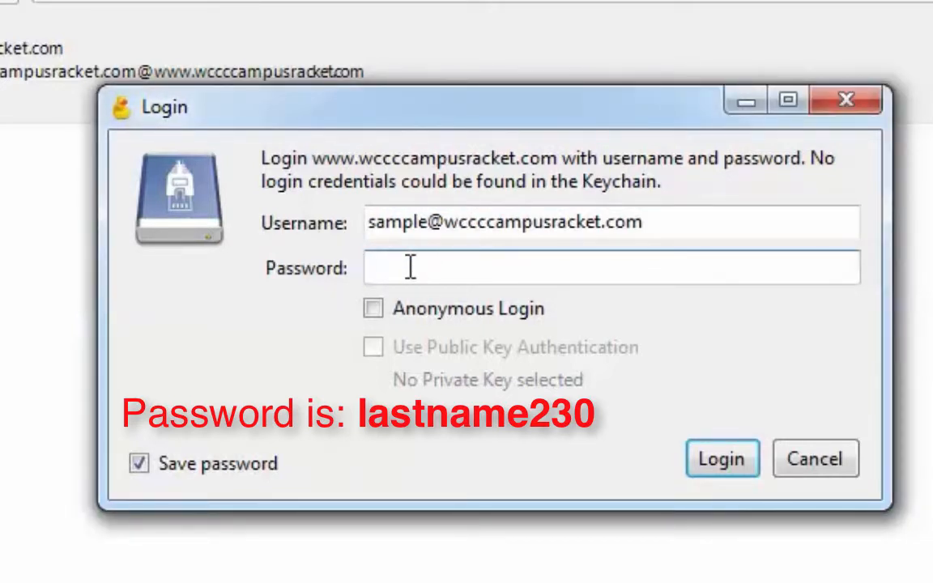
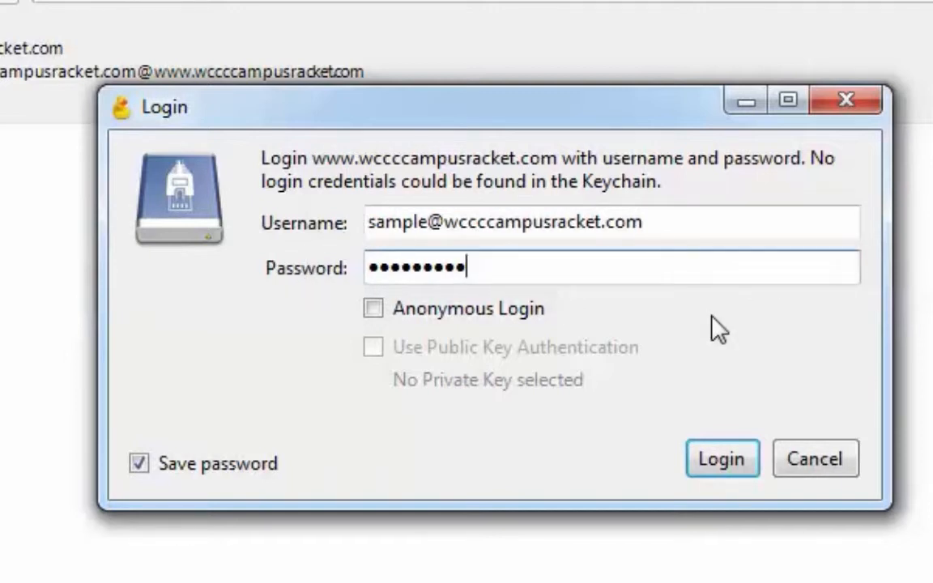
click(744, 462)
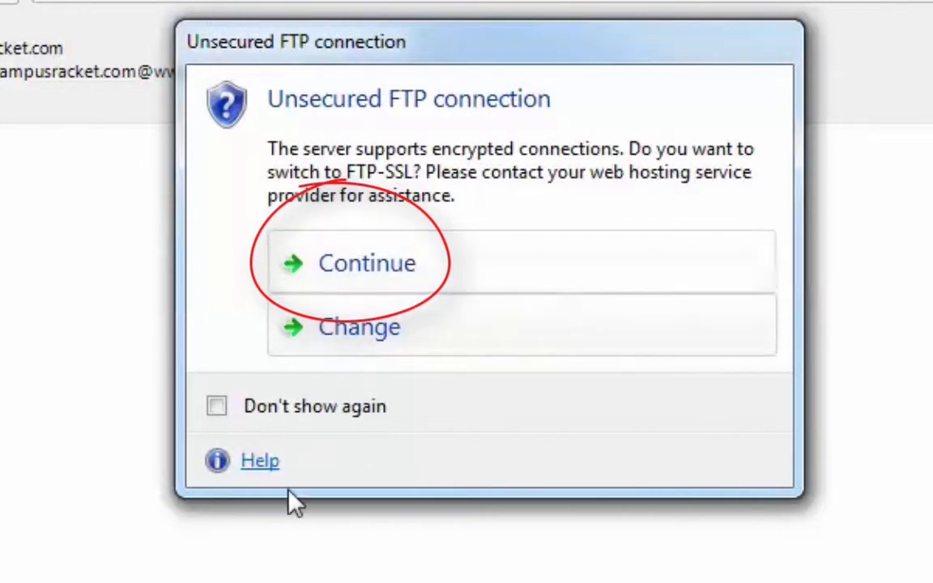
Accept the unsecured FTP connection, then switch between the file listing and Bookmarks view.
click(387, 267)
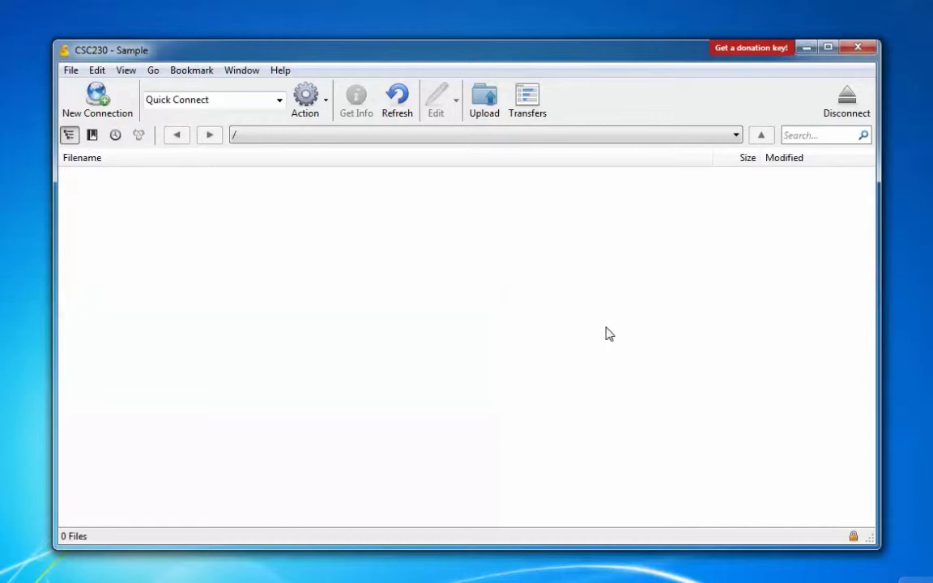
click(92, 135)
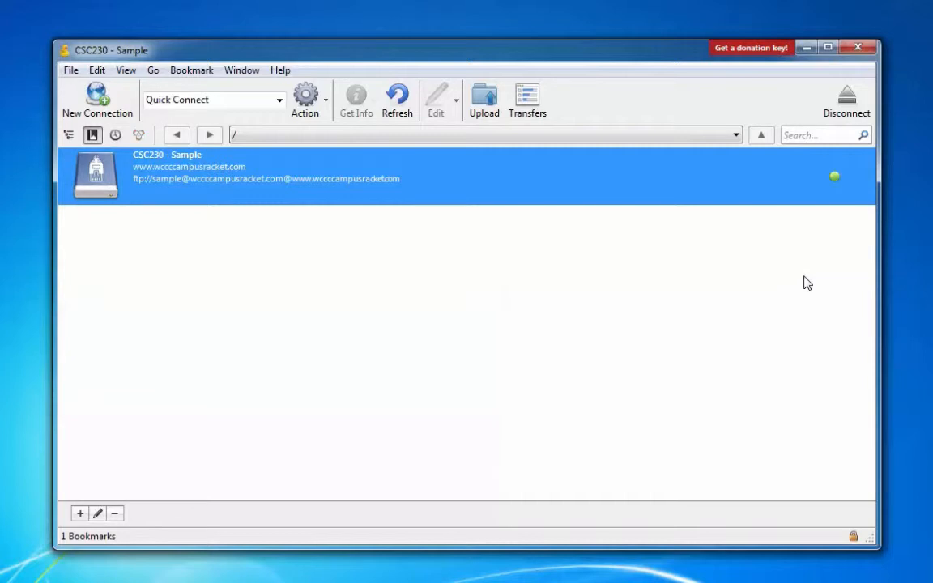
click(70, 135)
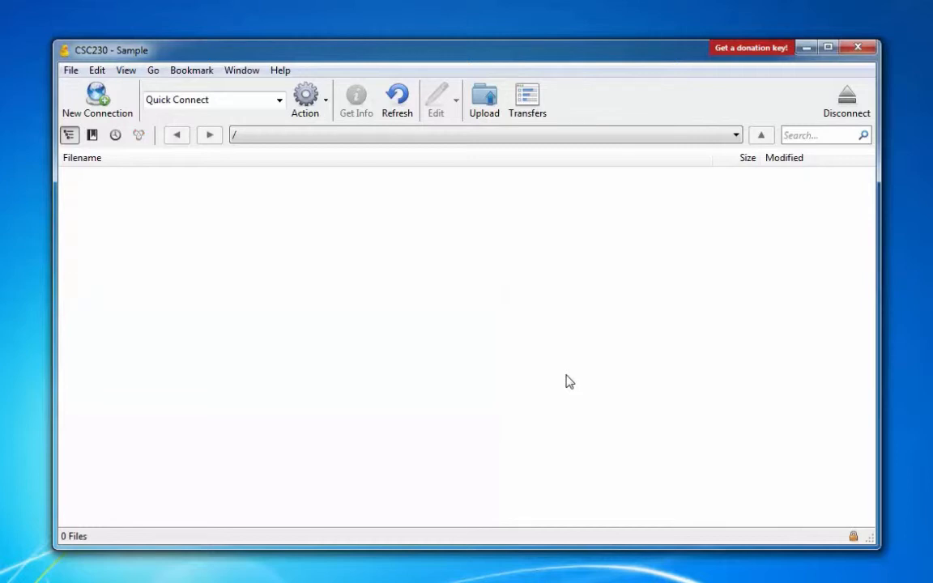
click(93, 135)
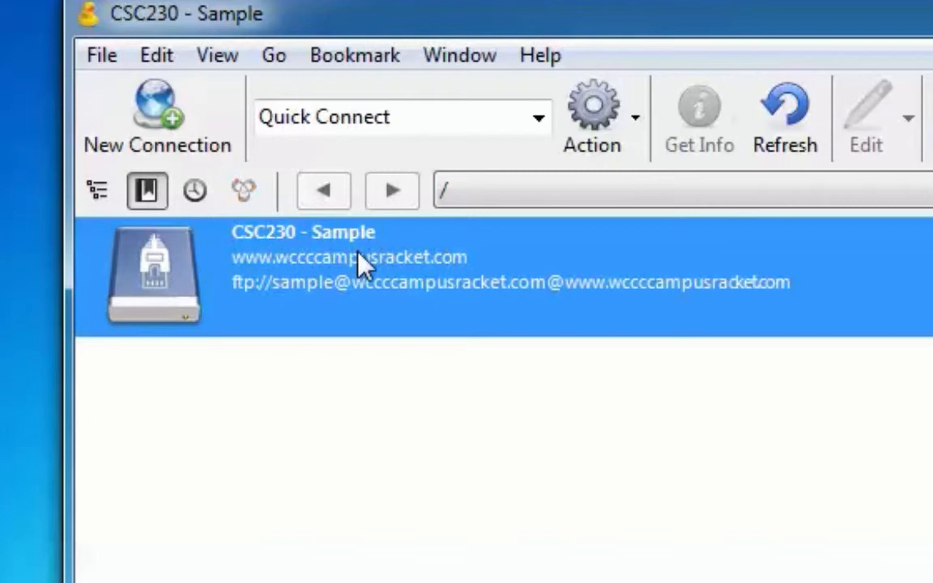
right_click(357, 253)
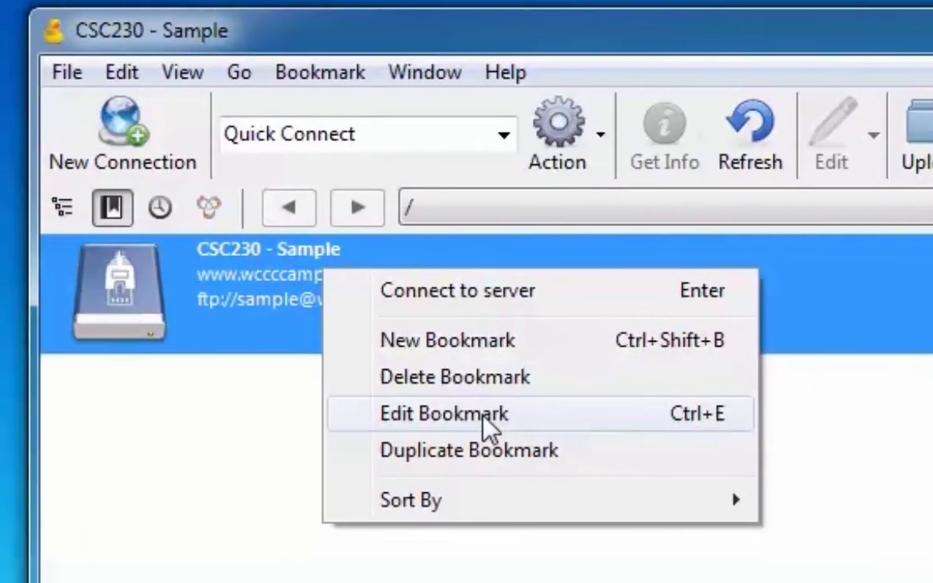
click(28, 438)
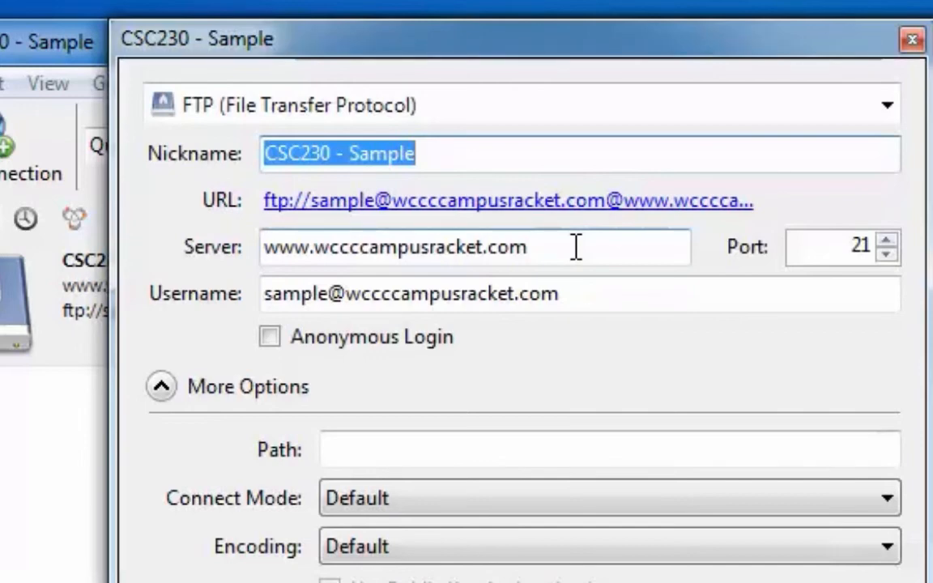
click(913, 42)
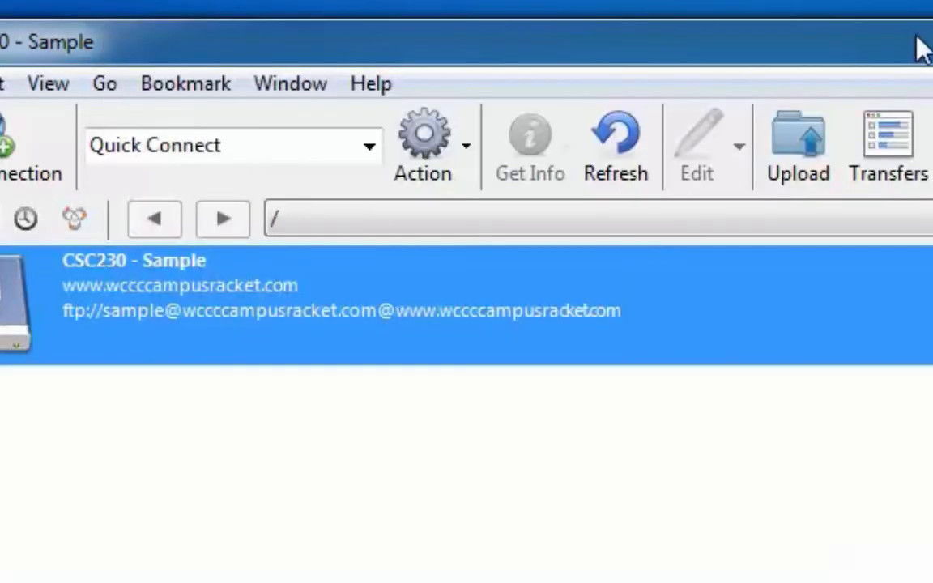